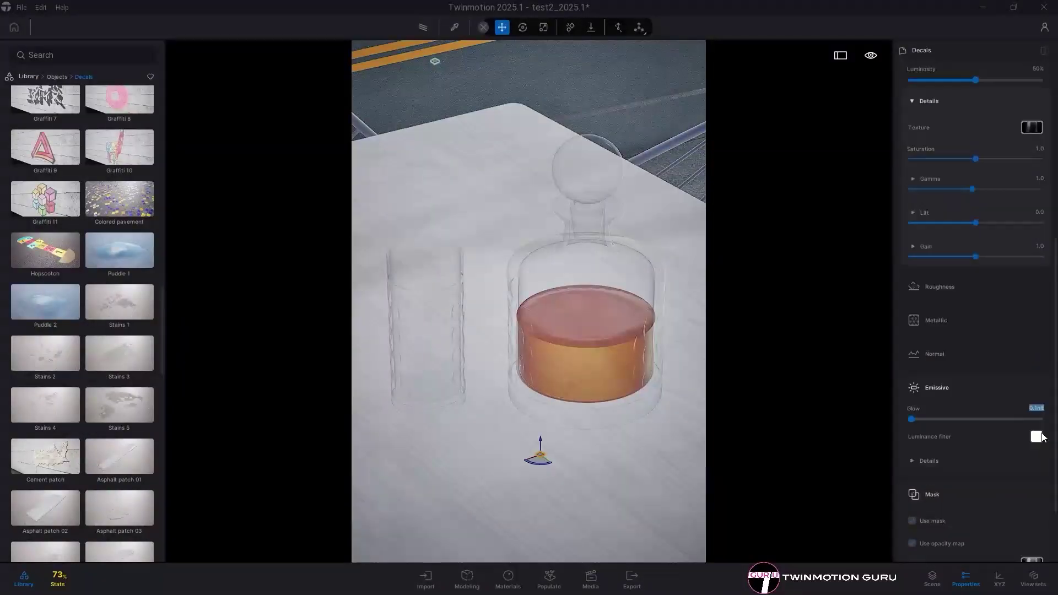
Open the LakehouseRetreat project with the white decanter and glass on the wooden table
click(474, 496)
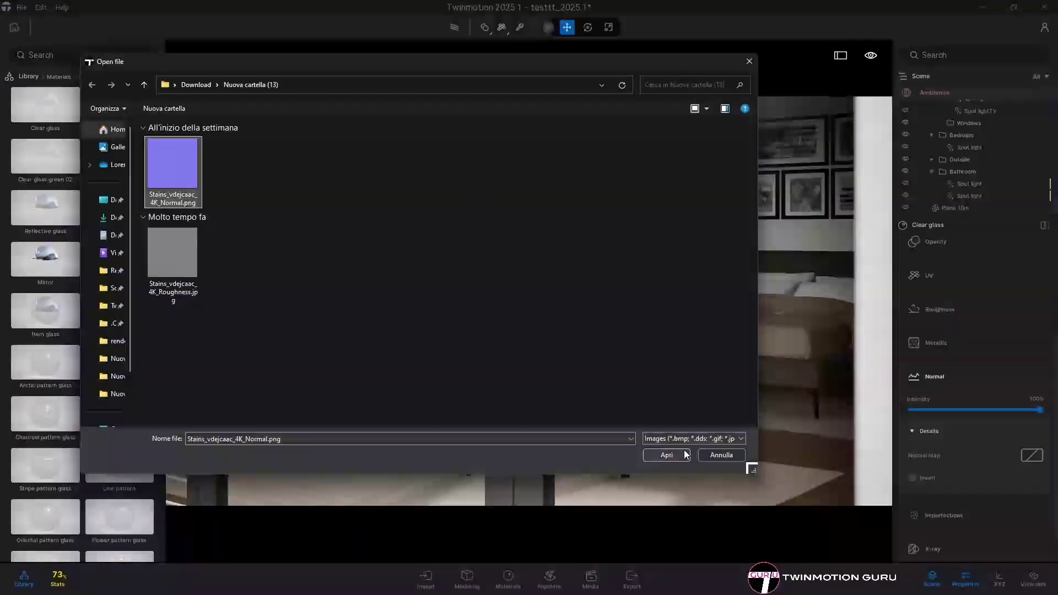
click(666, 454)
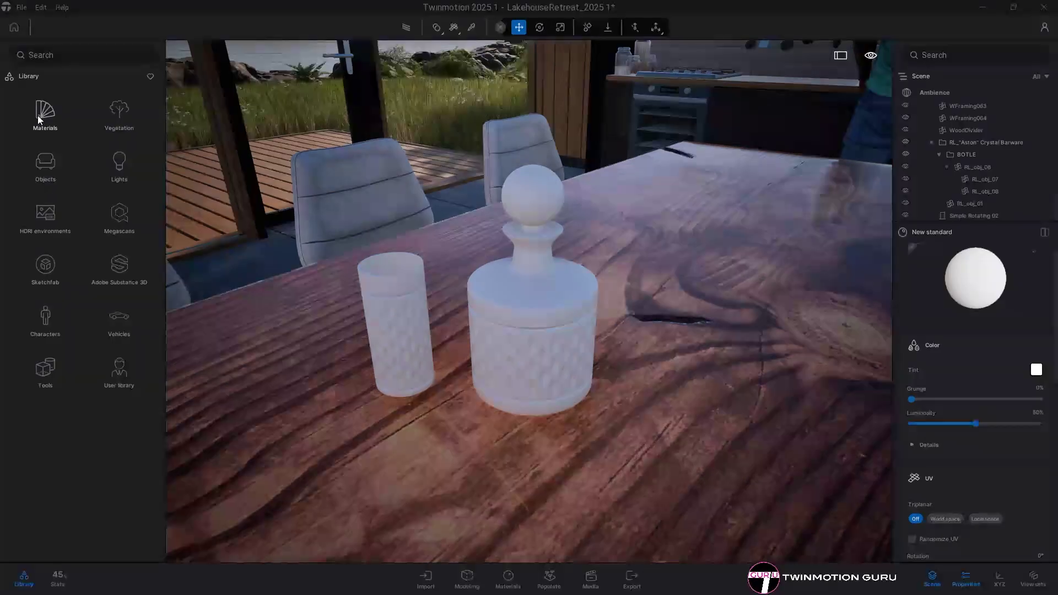
Drag the Clear glass material from the Glass collection onto the decanter
click(37, 114)
mouse_move(54, 118)
drag(54, 118, 534, 322)
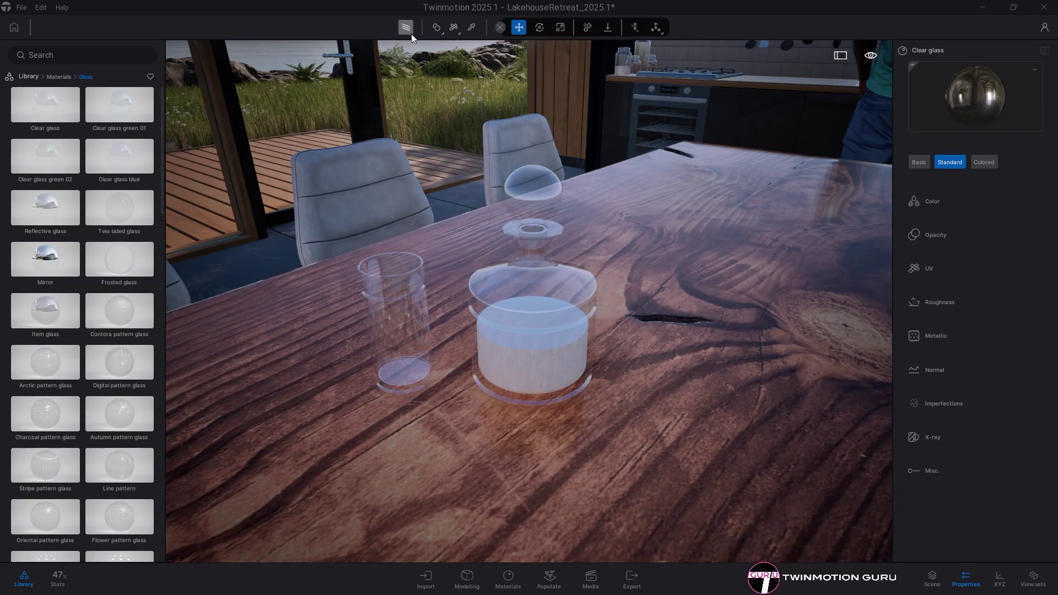
Enable the Path Tracer and set the Clear glass opacity intensity to 43%
click(411, 34)
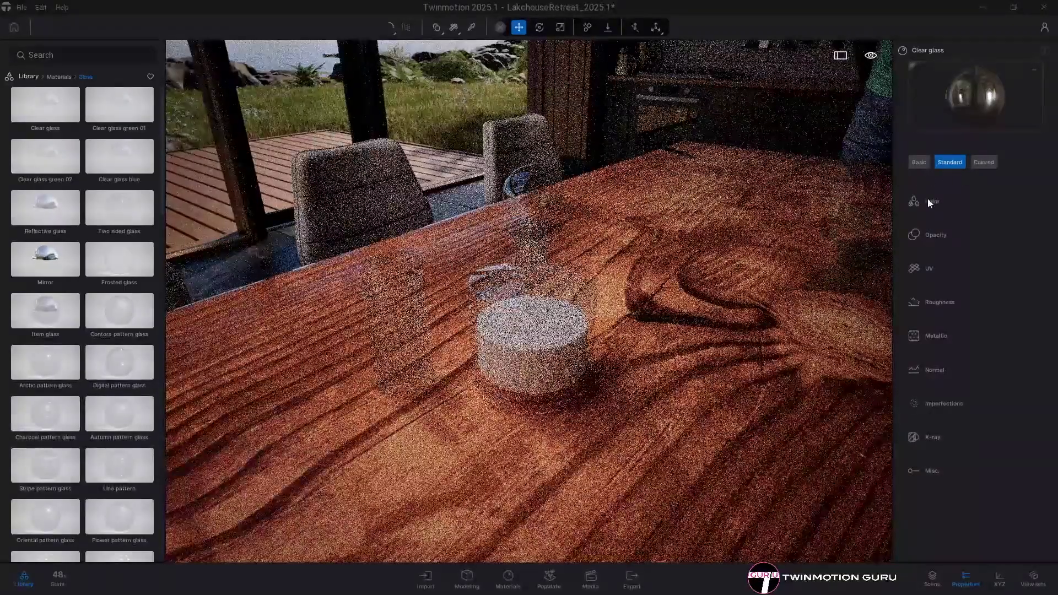
click(940, 234)
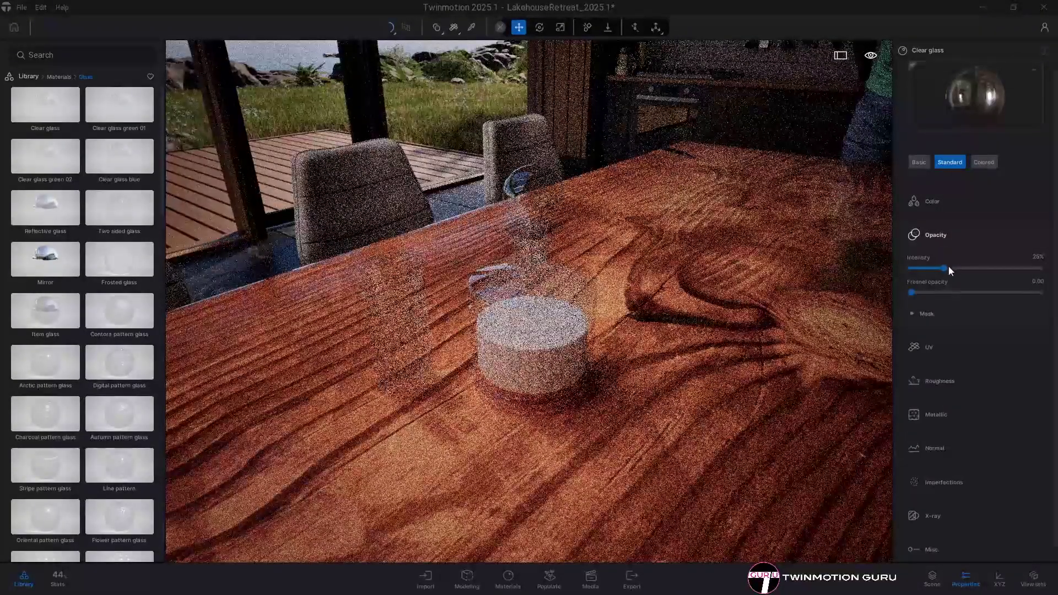
drag(924, 267, 966, 267)
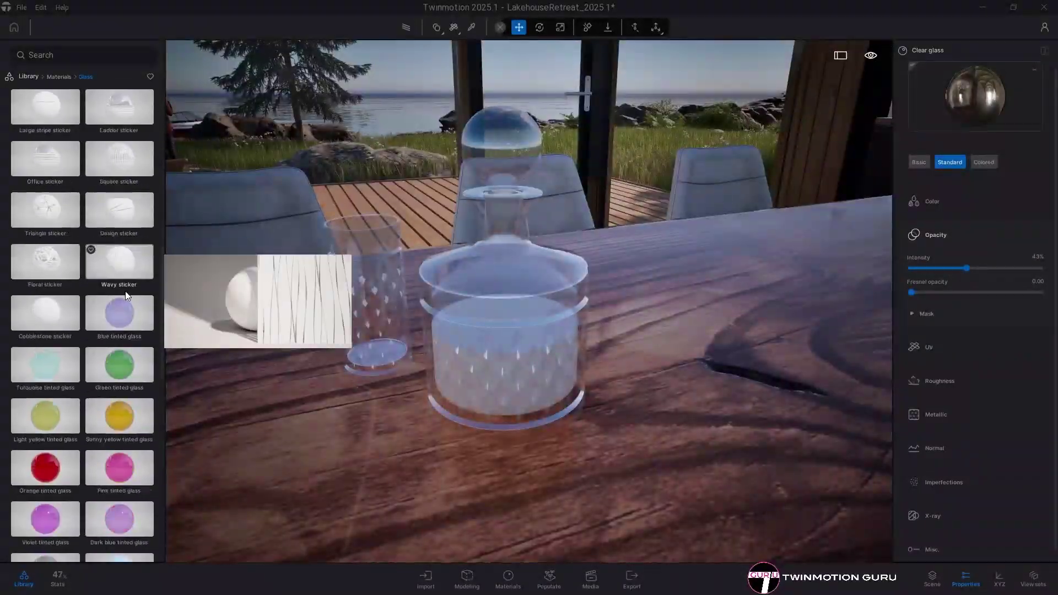
Apply Sunny yellow tinted glass to the liquid inside the decanter
scroll(127, 308, down, 2)
scroll(600, 324, up, 10)
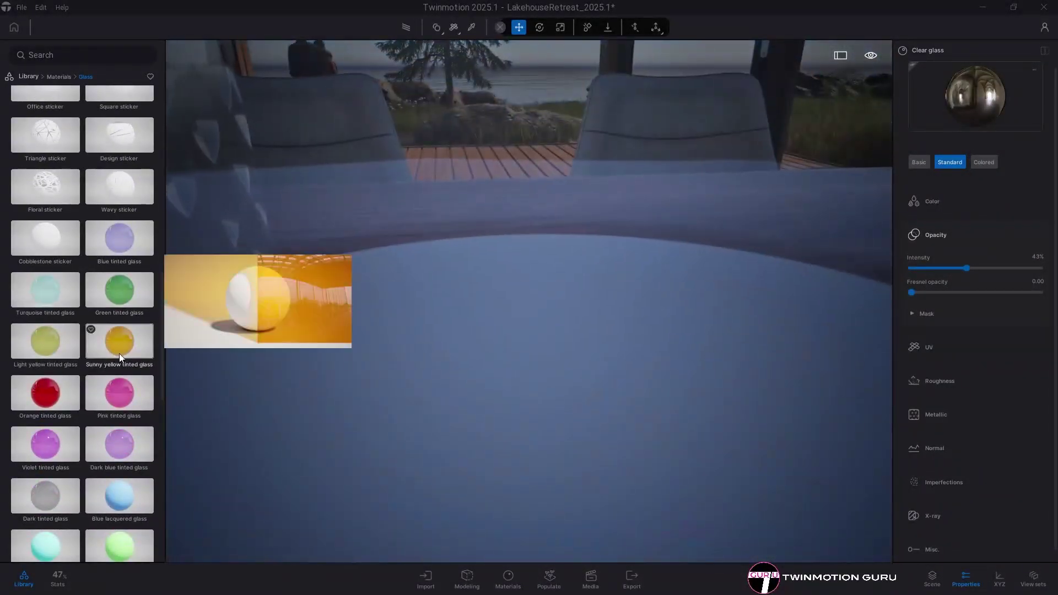
drag(119, 352, 494, 404)
scroll(506, 417, down, 6)
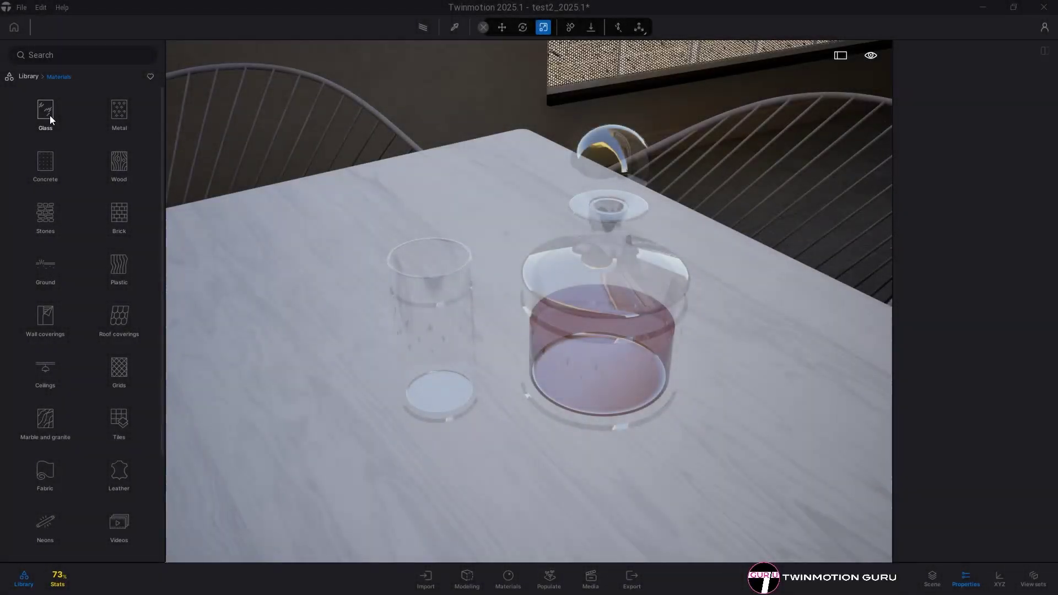
Apply Clear glass to the drinking glass, then replace it with Item glass
mouse_move(55, 124)
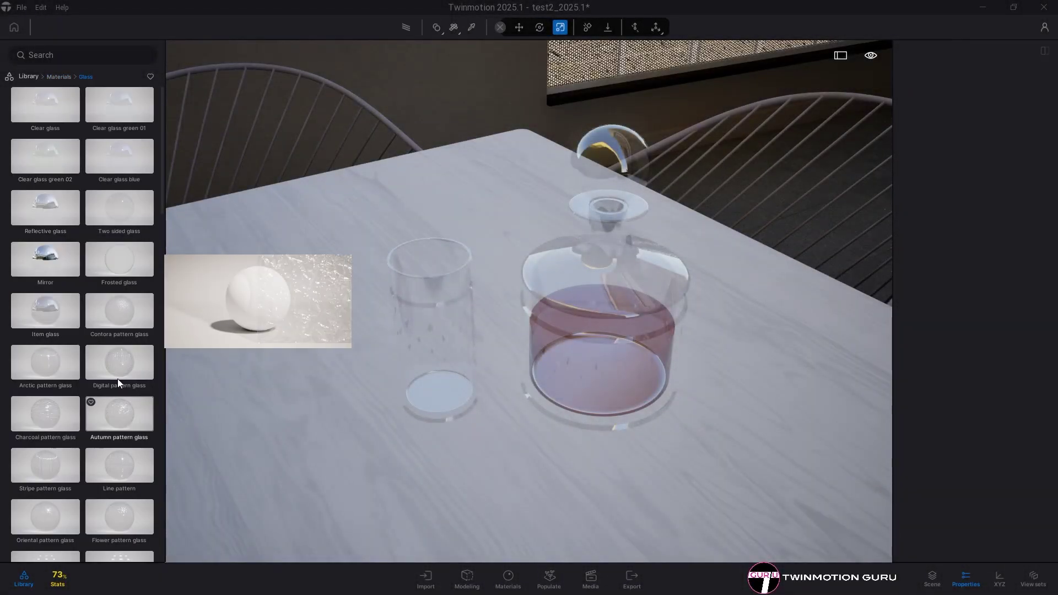
scroll(58, 294, down, 3)
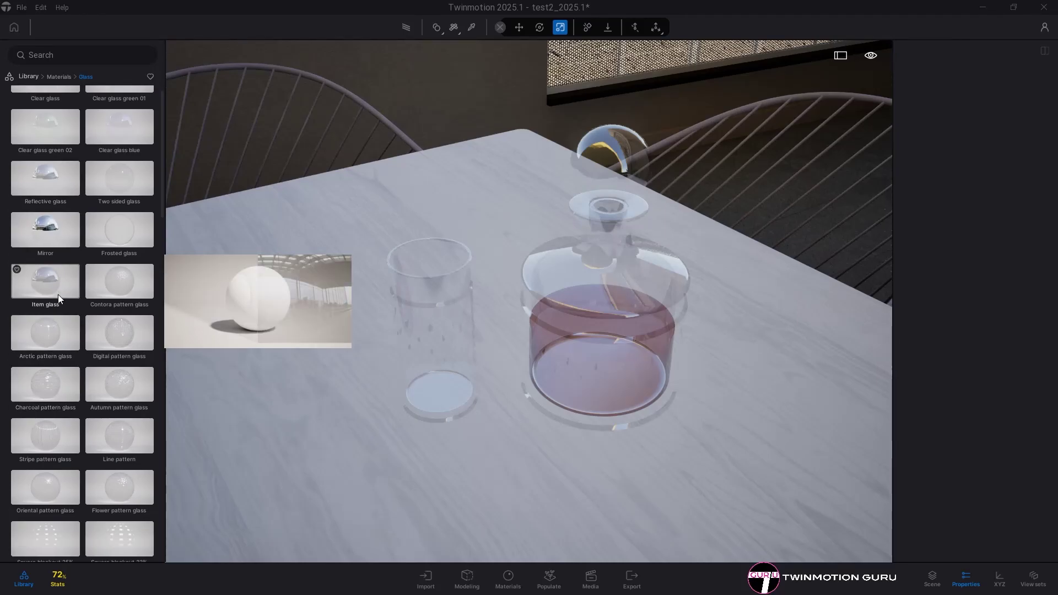
scroll(64, 325, up, 3)
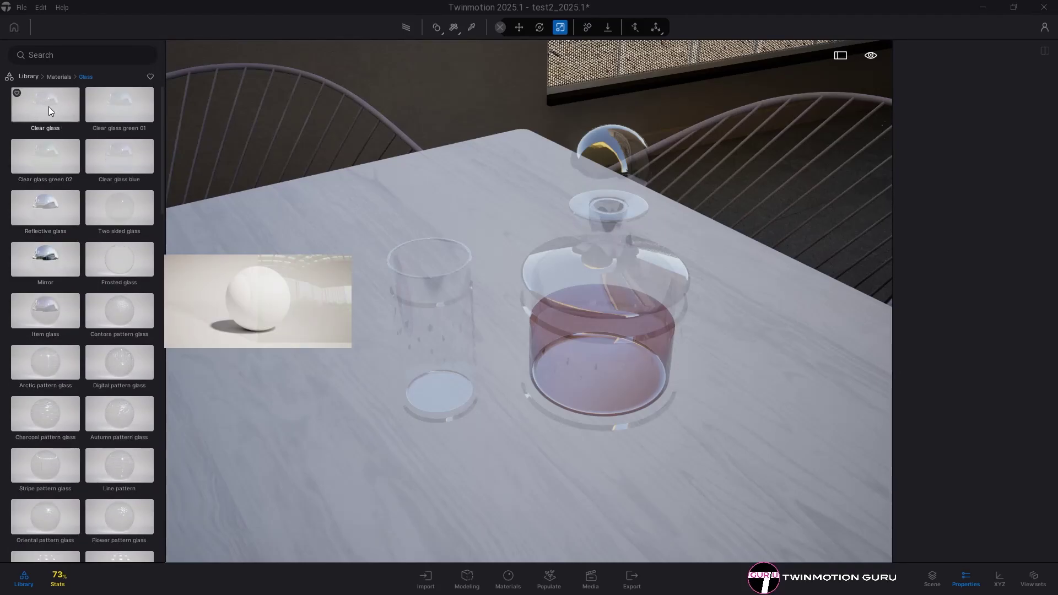
drag(49, 107, 429, 315)
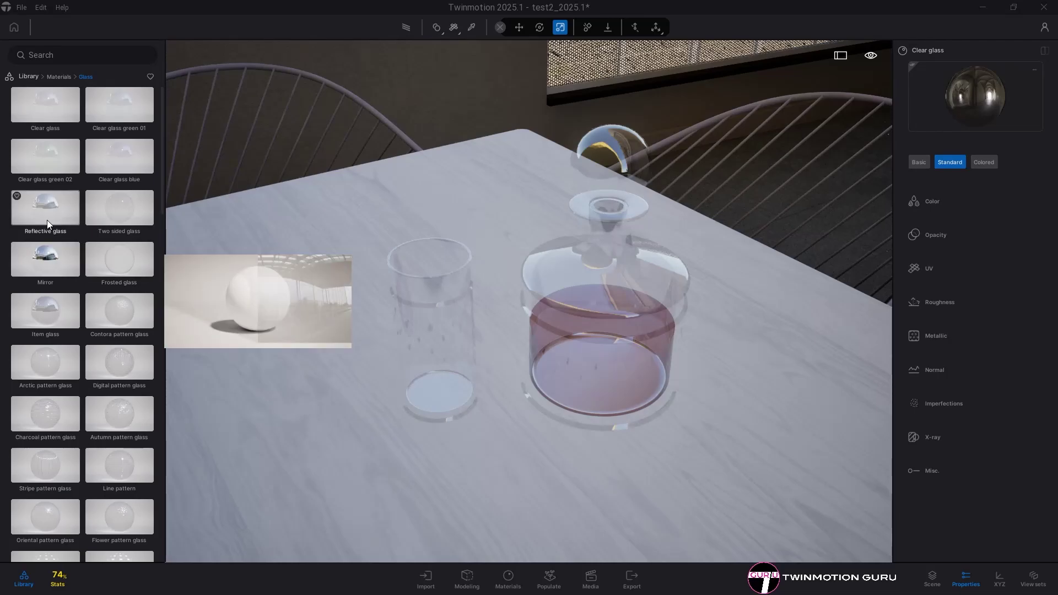
mouse_move(44, 306)
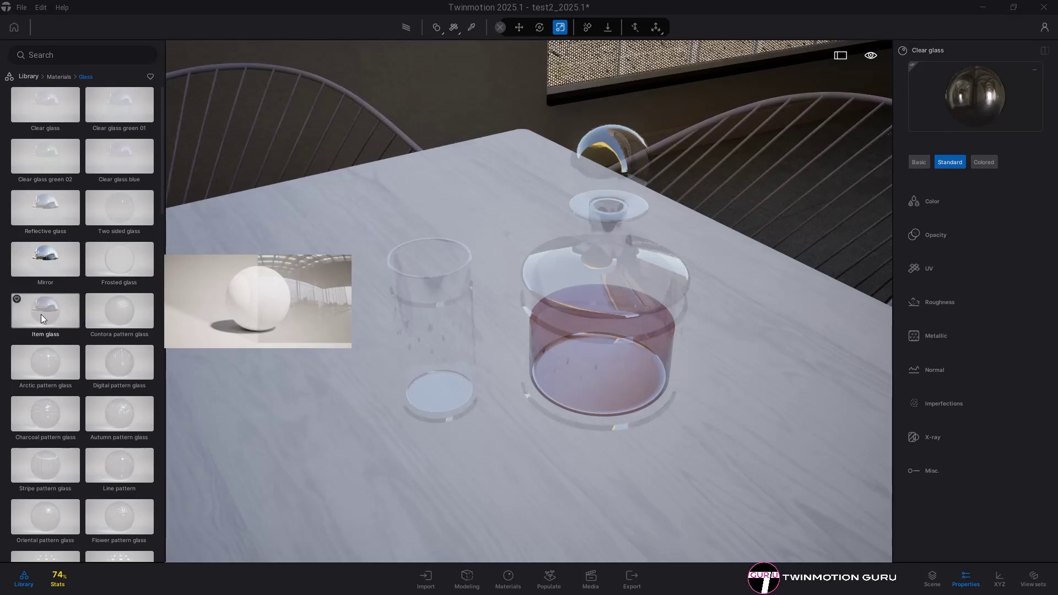
drag(41, 314, 444, 368)
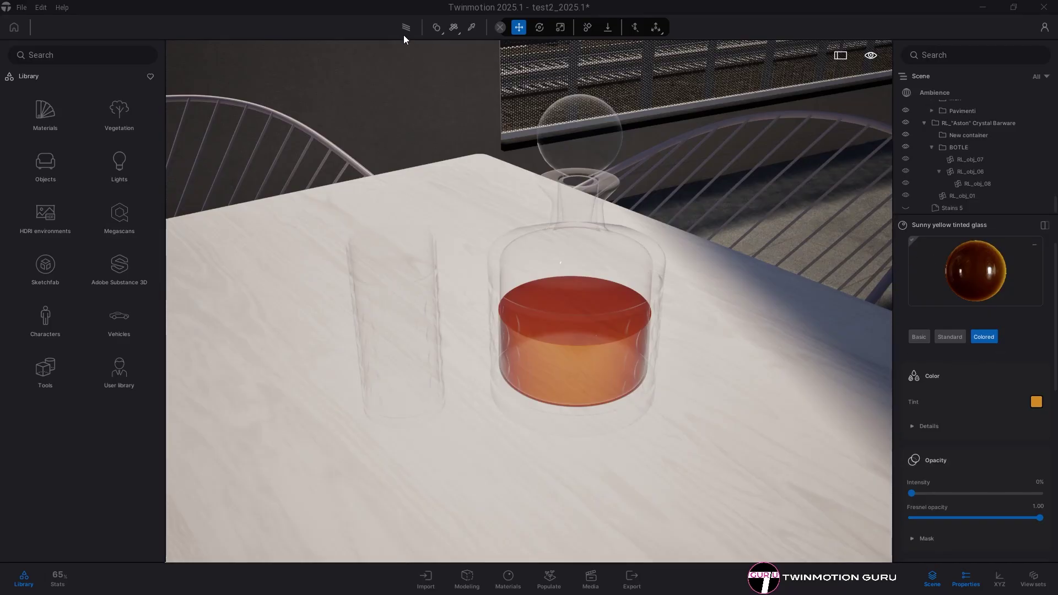
Turn on path-traced rendering for the decanter scene
click(406, 28)
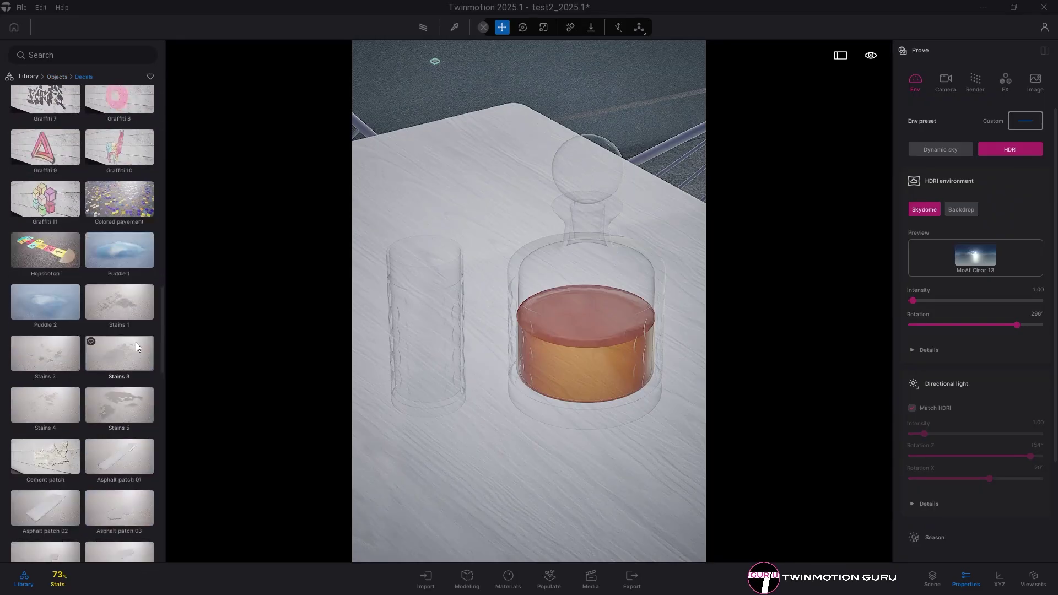
Place a caustic decal in the scene and load a new texture image for it
drag(142, 348, 501, 474)
Load an image as the decal's opacity map in its mask settings
scroll(1036, 436, down, 2)
click(1031, 410)
click(957, 369)
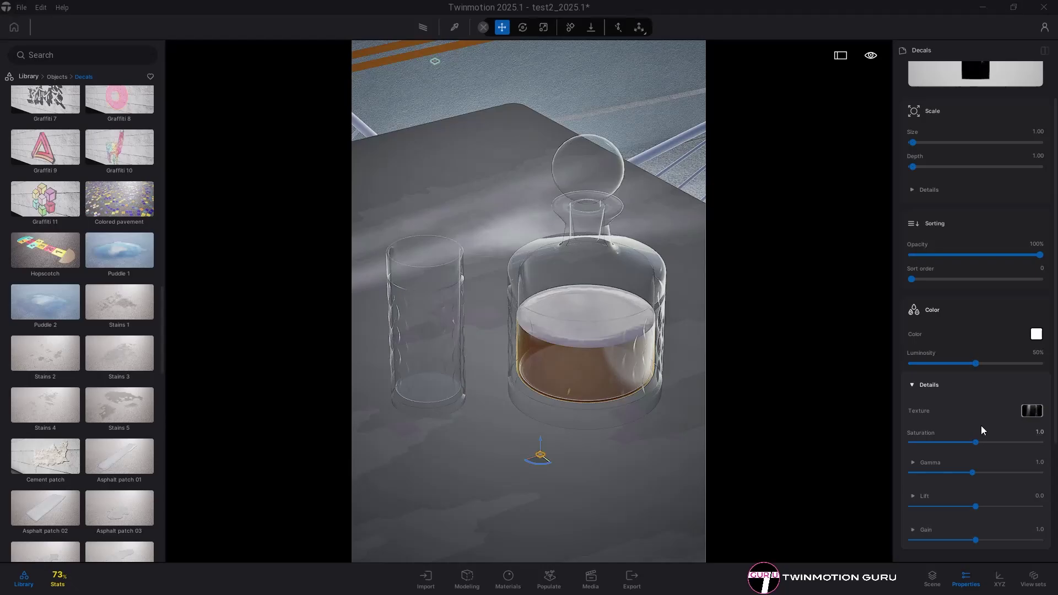
scroll(981, 429, down, 3)
click(932, 526)
scroll(1020, 500, down, 2)
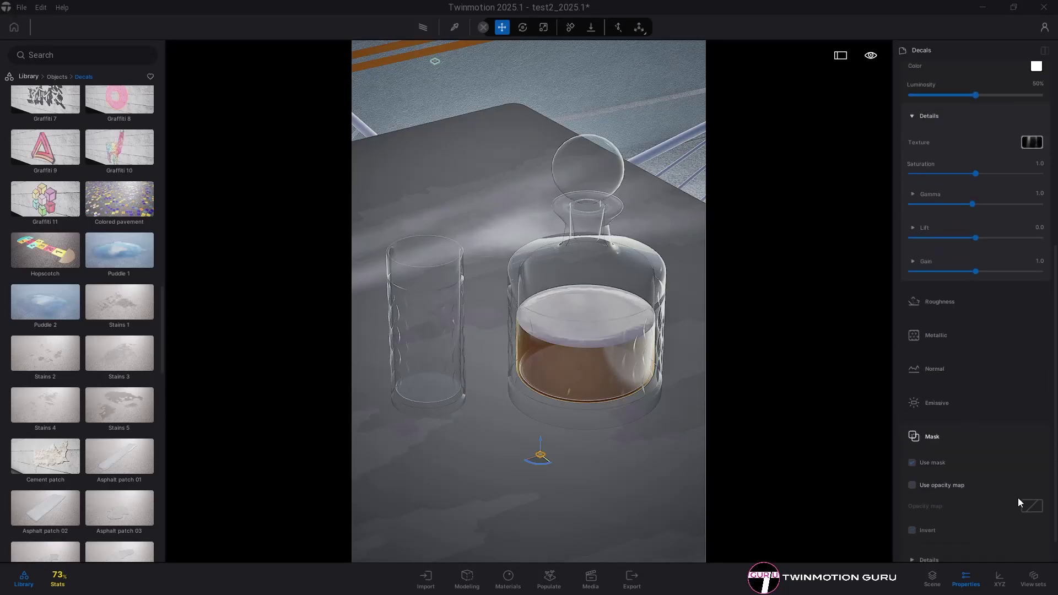
click(1028, 504)
click(1019, 462)
double_click(181, 172)
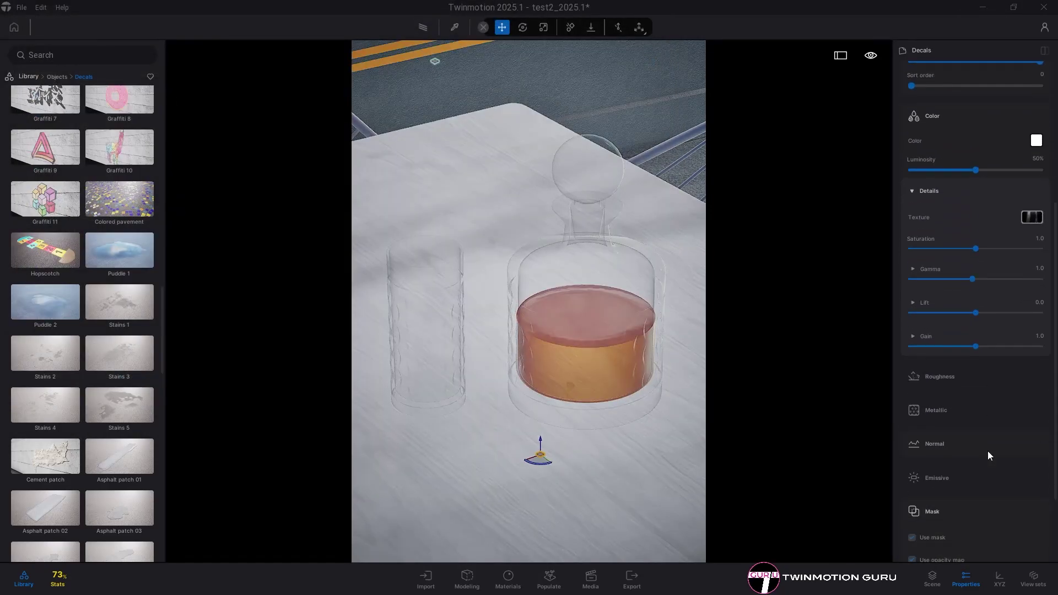
Give the decal a peach FFAA71 emissive glow and size 0.10, then move it beside the decanter
click(987, 450)
click(1036, 437)
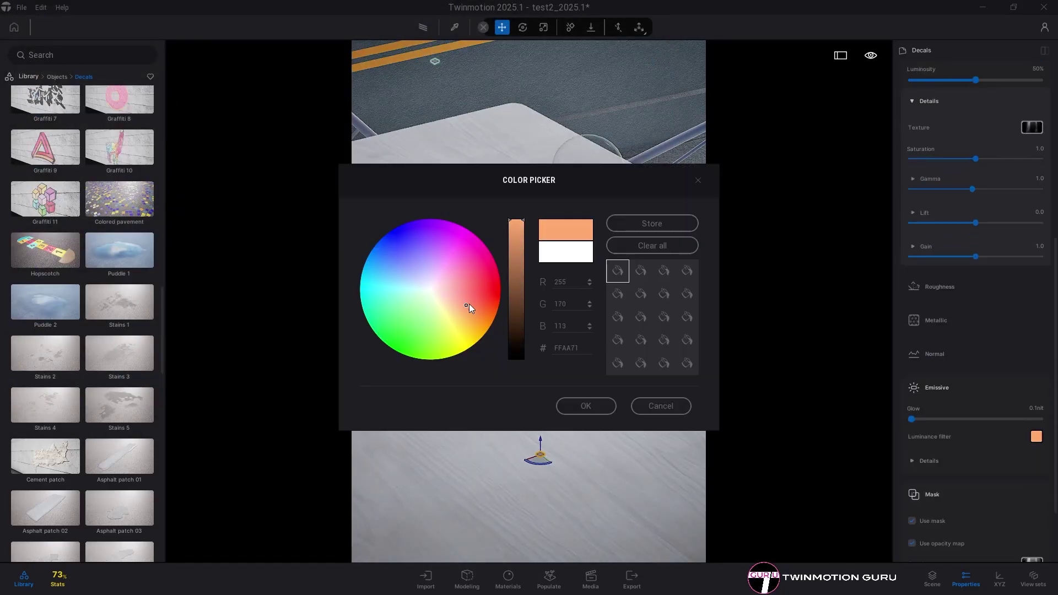
key(Escape)
scroll(978, 331, up, 5)
click(1037, 176)
text(0.1)
key(Return)
drag(511, 455, 473, 497)
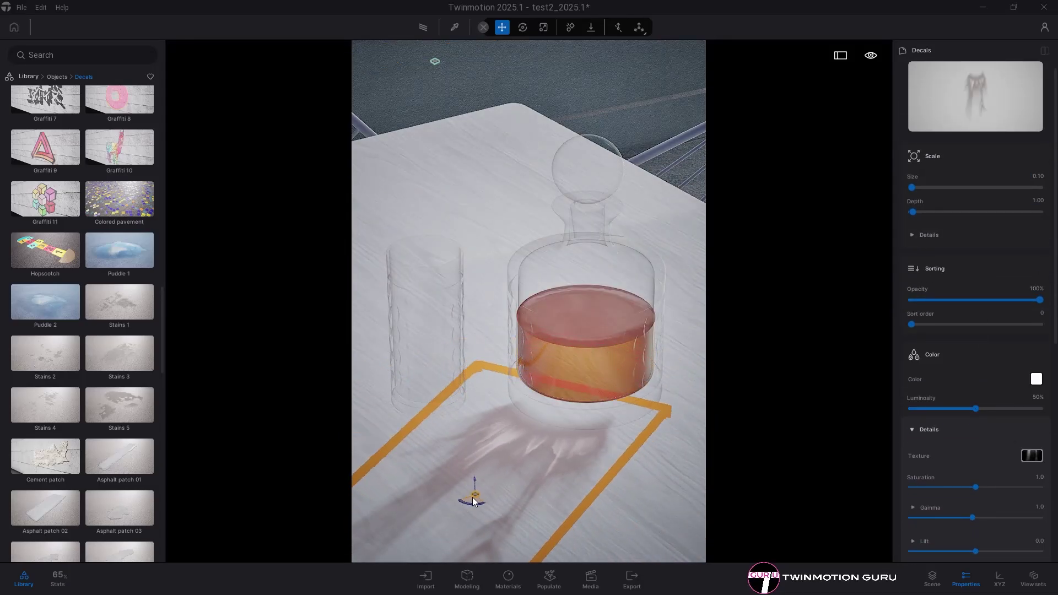
Set the decal's Details Length to 0.7 and Width to 1.1
click(946, 349)
click(970, 235)
scroll(993, 203, down, 1)
click(1039, 196)
text(0.7)
key(Return)
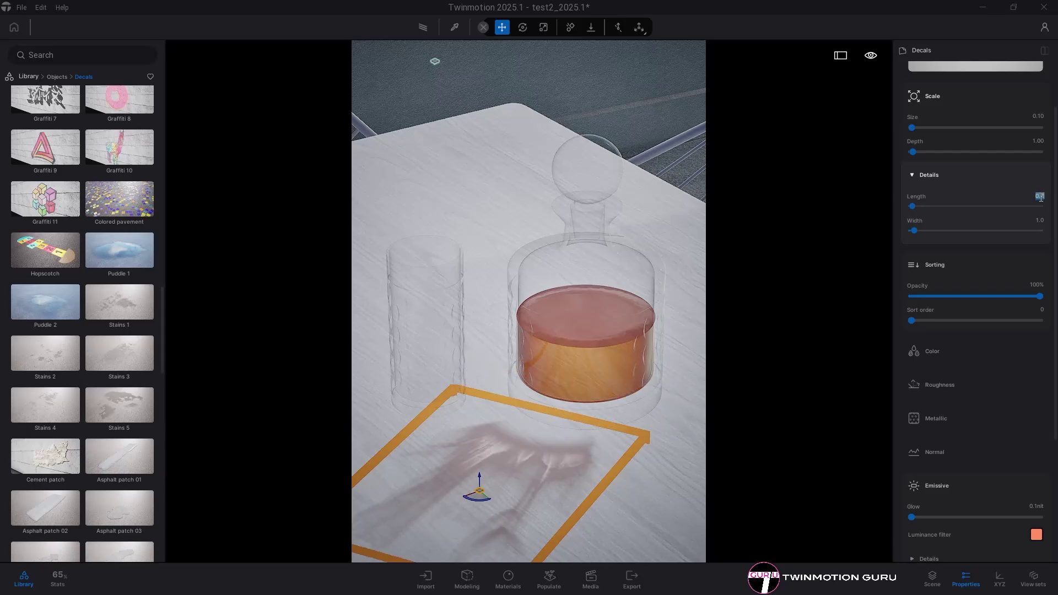
click(1038, 220)
text(1.1)
key(Return)
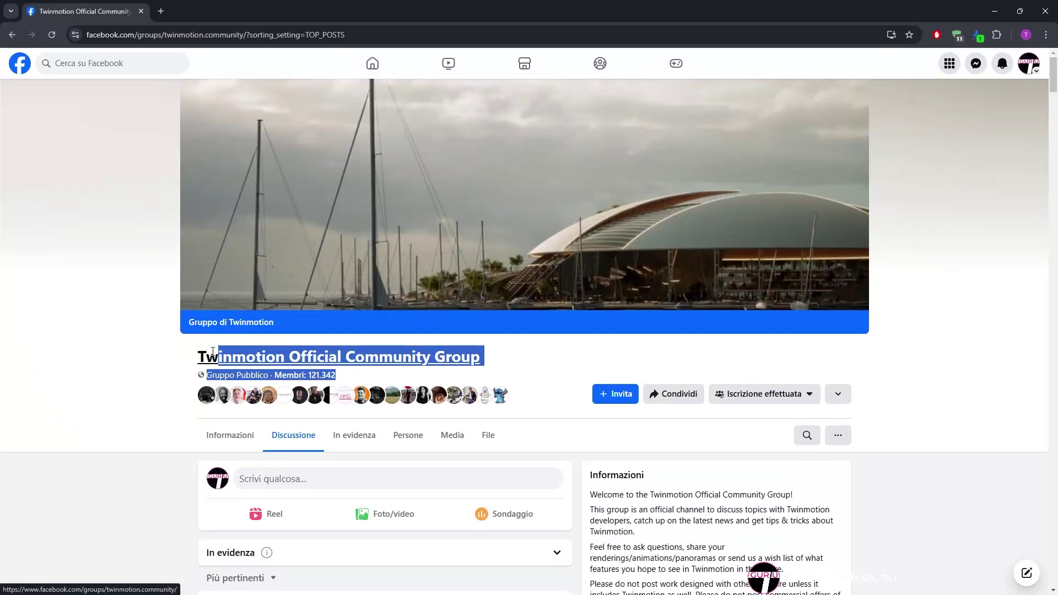
click(161, 368)
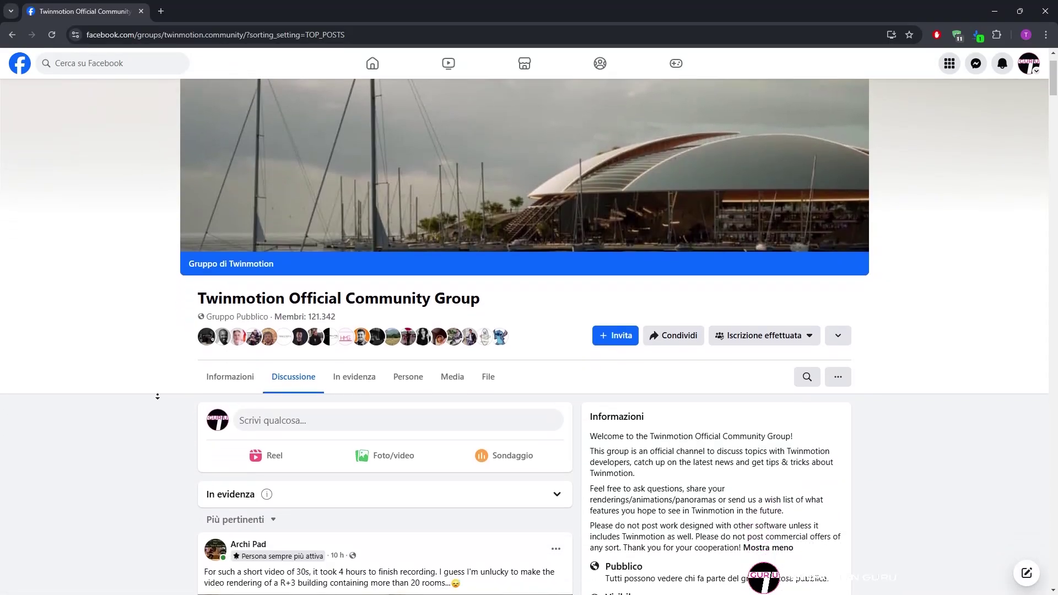
Scroll through the Twinmotion Official Community Group discussion feed on Facebook
scroll(158, 399, down, 15)
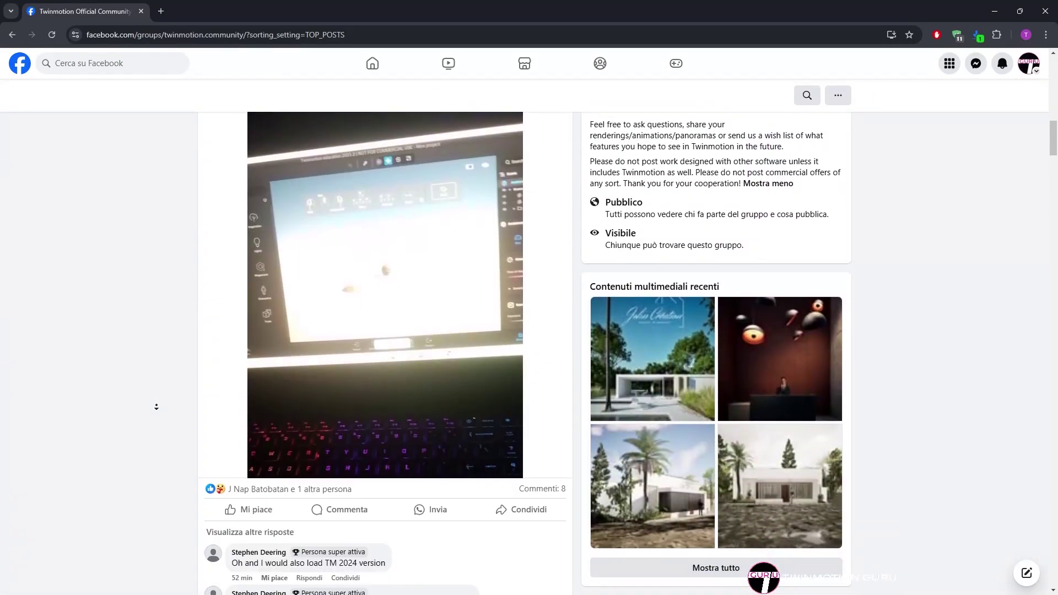
scroll(156, 408, down, 15)
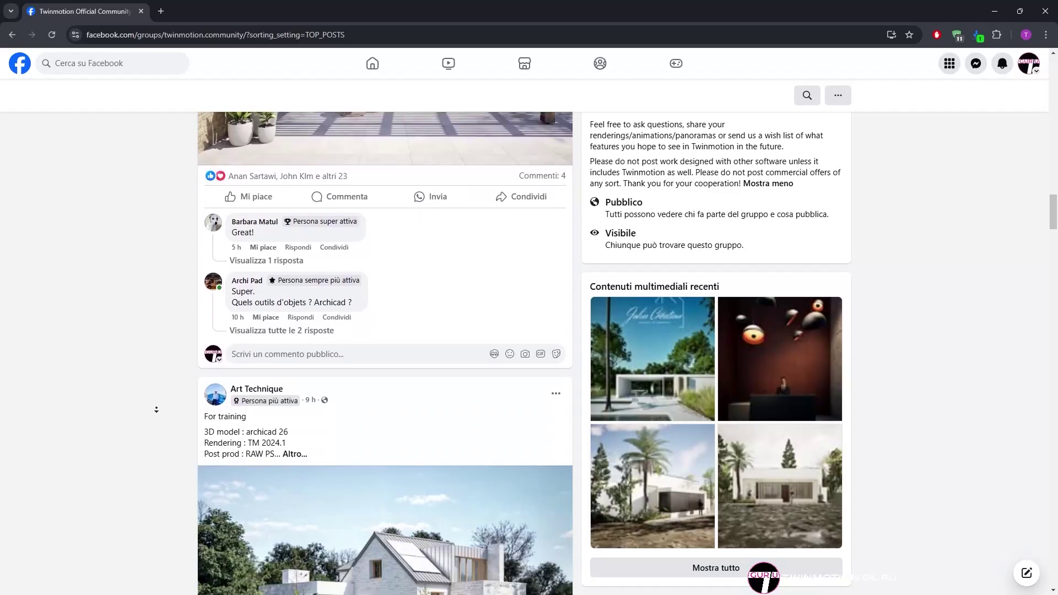
scroll(156, 410, down, 5)
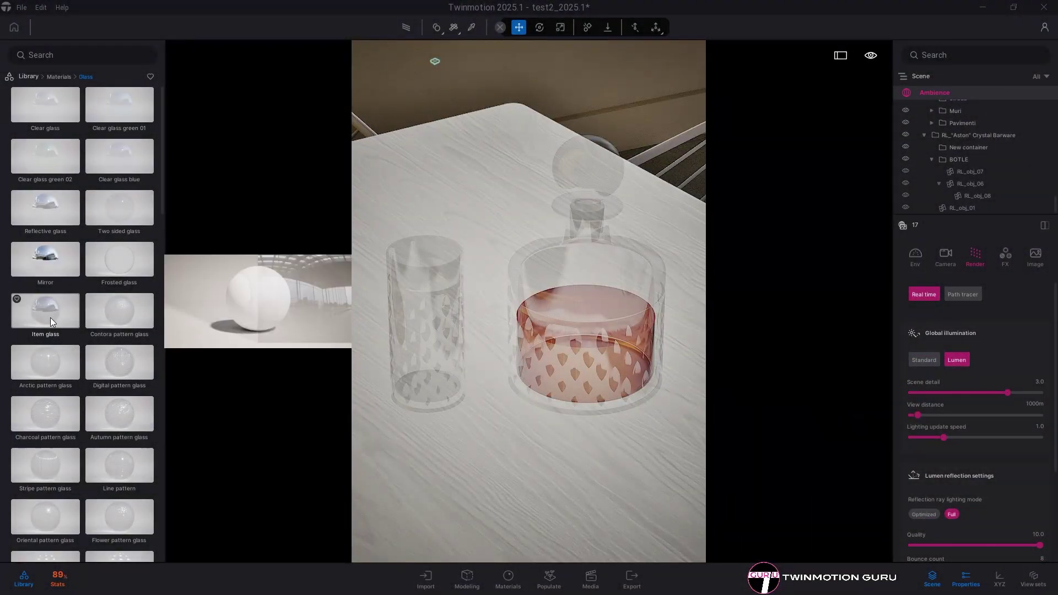
Put Item glass on the decanter, switch to Colored with a white tint, and set opacity intensity to 0%
drag(51, 317, 577, 316)
click(984, 337)
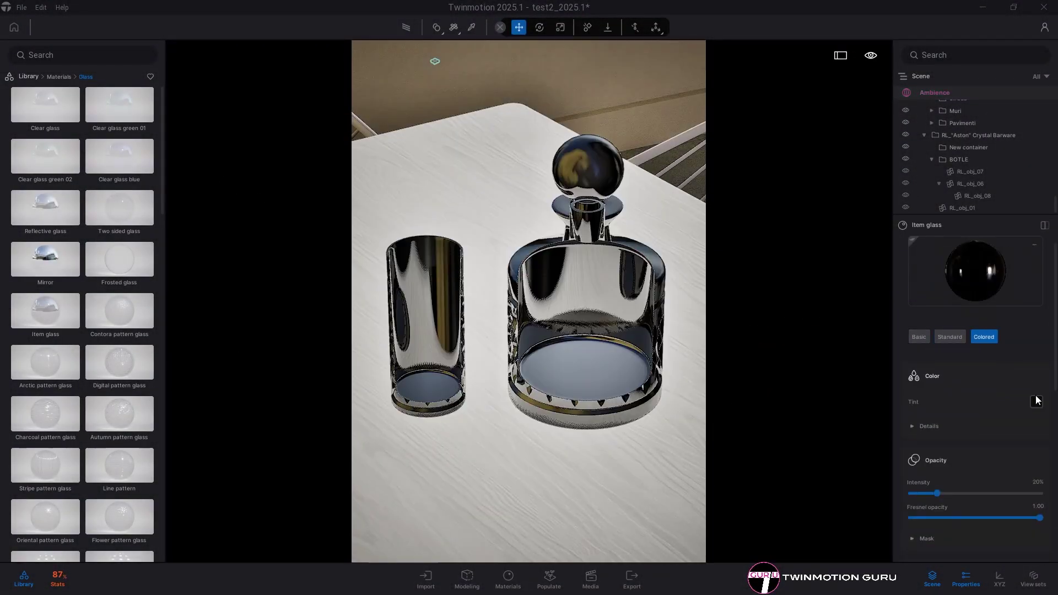
click(1035, 401)
click(515, 222)
click(584, 406)
drag(936, 493, 887, 490)
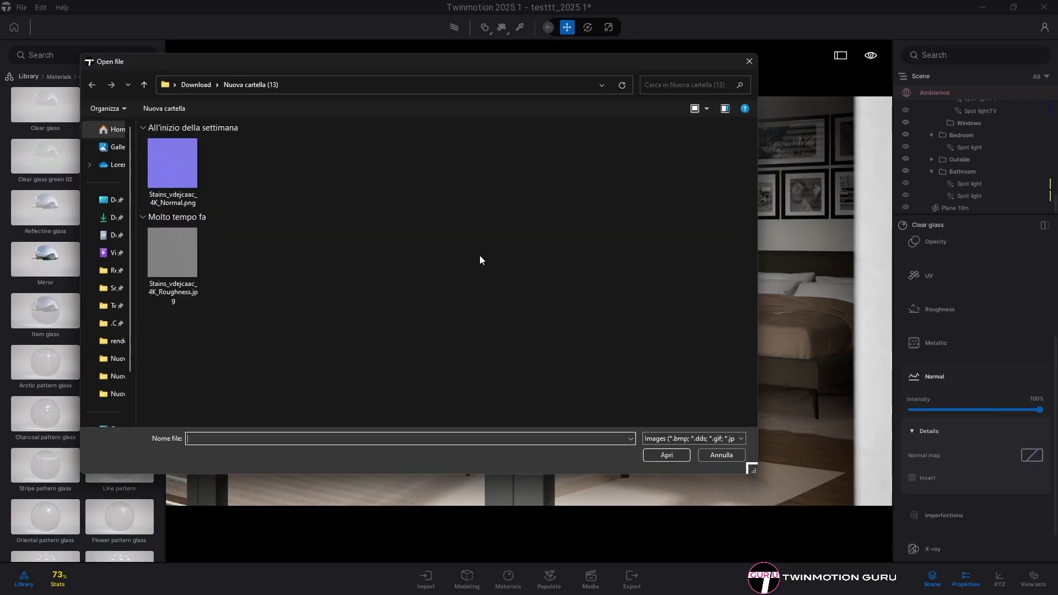
Load Stains_vdejcaac_4K_Normal.png as the Clear glass normal map
click(172, 163)
click(666, 455)
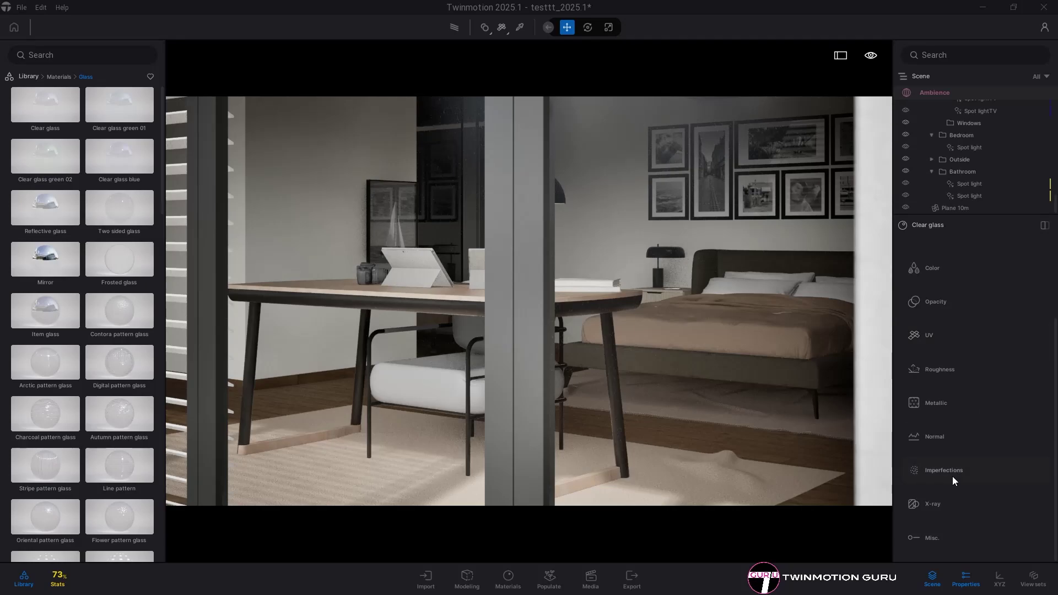
Enable Imperfections with fingerprint amount 100%, fingerprint scale 80% and dust amount 48%
click(952, 476)
scroll(953, 457, down, 2)
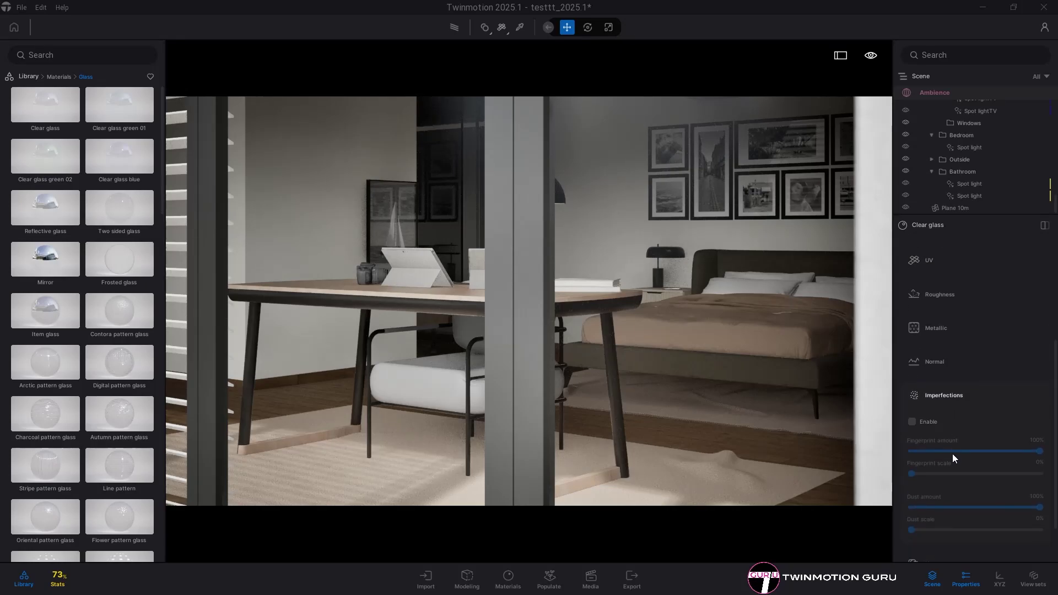
click(926, 422)
scroll(927, 422, down, 1)
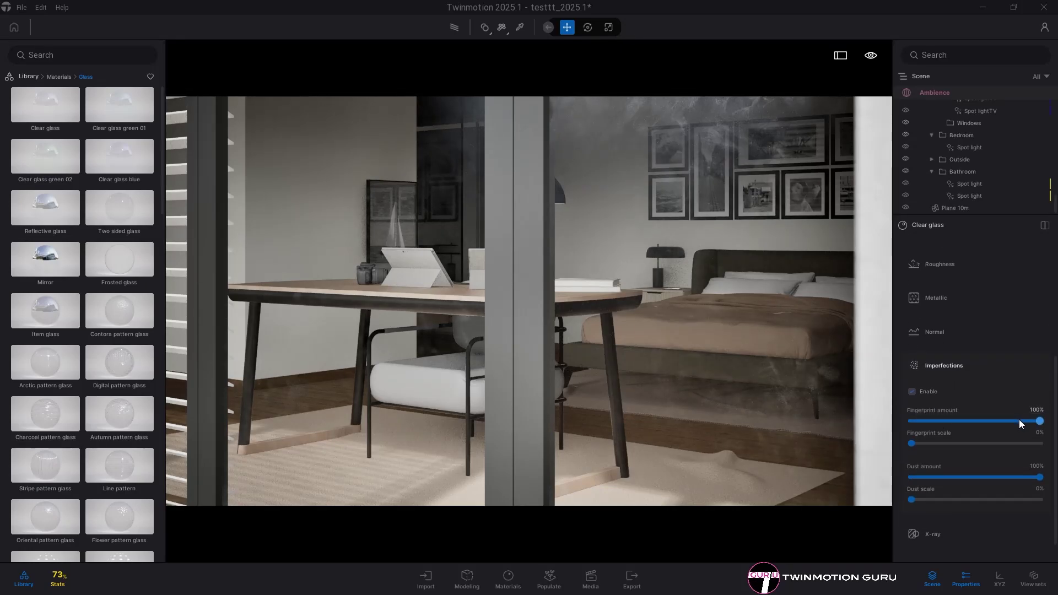
mouse_move(1019, 421)
mouse_down()
mouse_move(907, 420)
mouse_move(1053, 429)
mouse_up()
mouse_move(912, 444)
mouse_down()
mouse_move(1014, 447)
mouse_move(909, 444)
mouse_up()
drag(923, 479, 1038, 478)
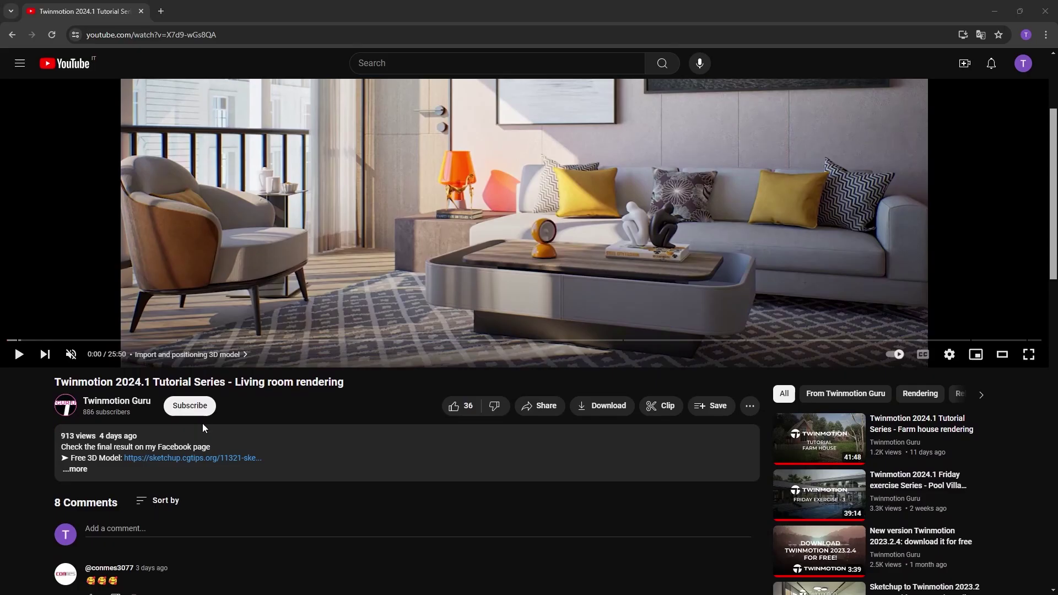
Subscribe to the channel with All notifications and like the video, bringing it to 37 likes
click(207, 410)
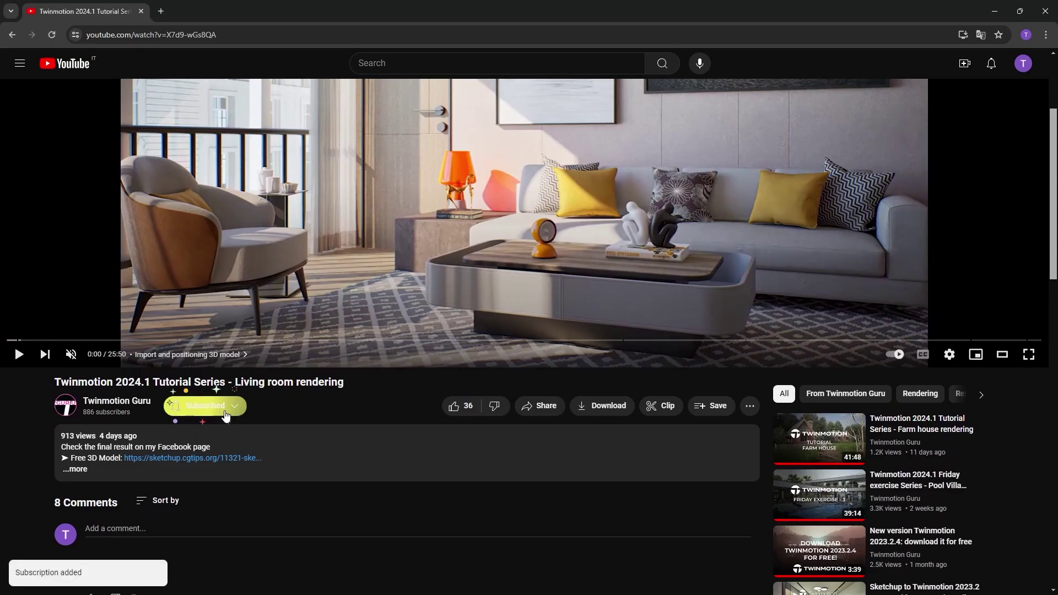
click(227, 412)
click(222, 435)
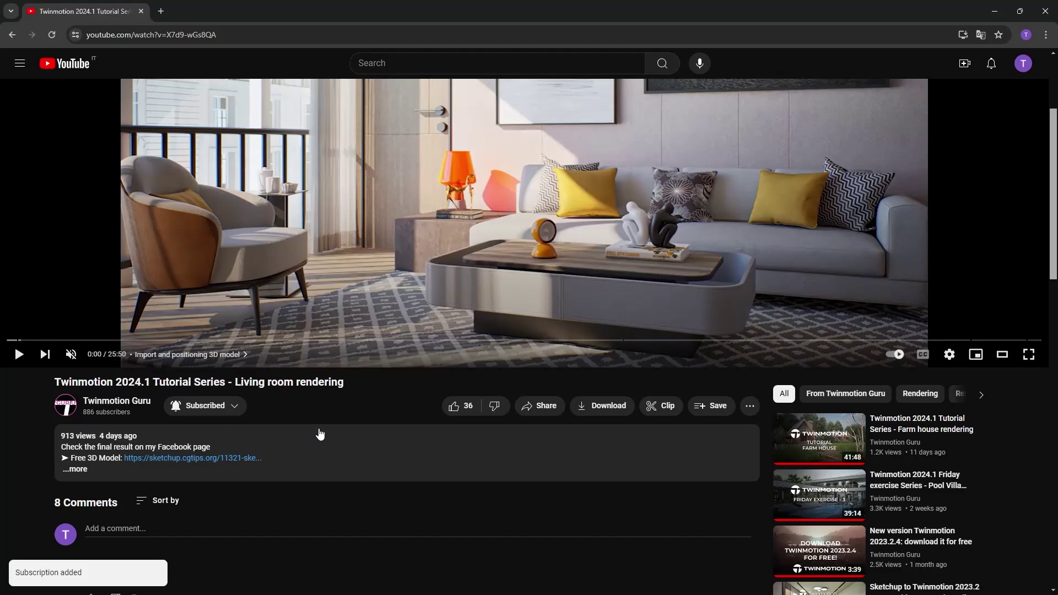
click(463, 407)
Begin a comment on the video reading 'How to add rea'
scroll(317, 413, down, 3)
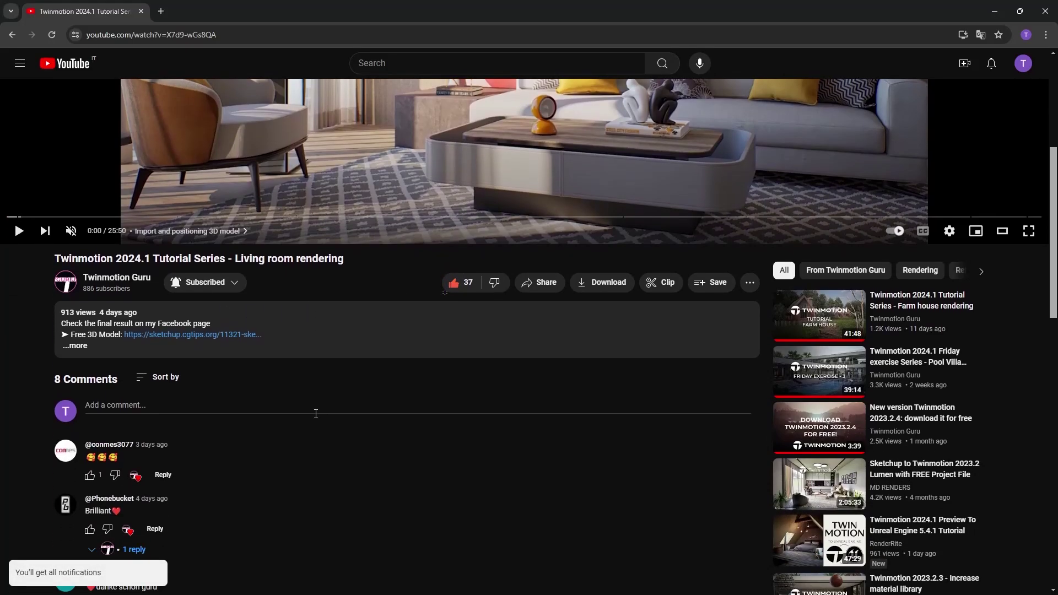
click(141, 362)
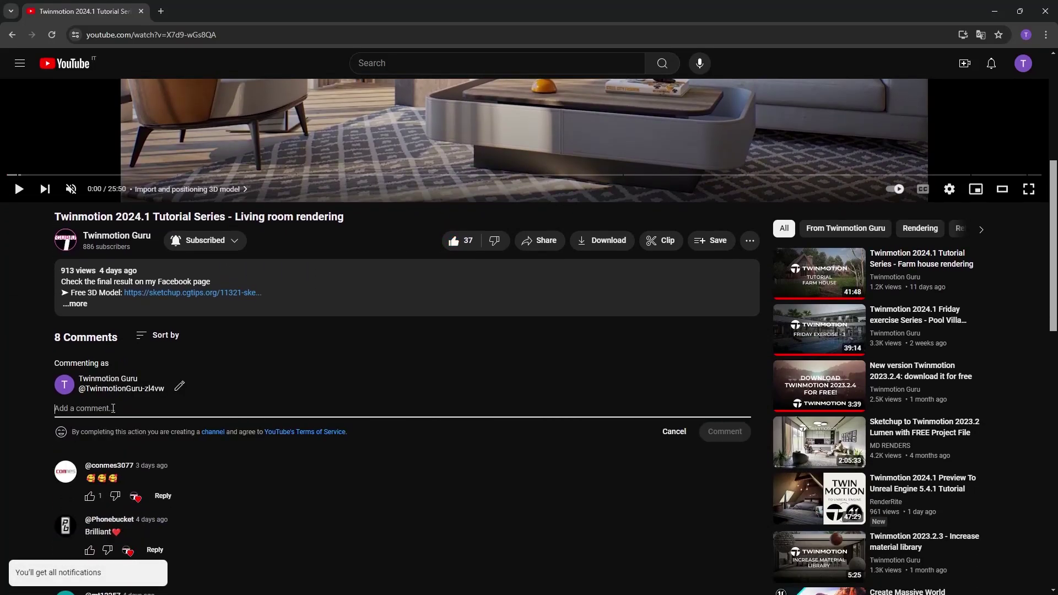
text(How to add rea)
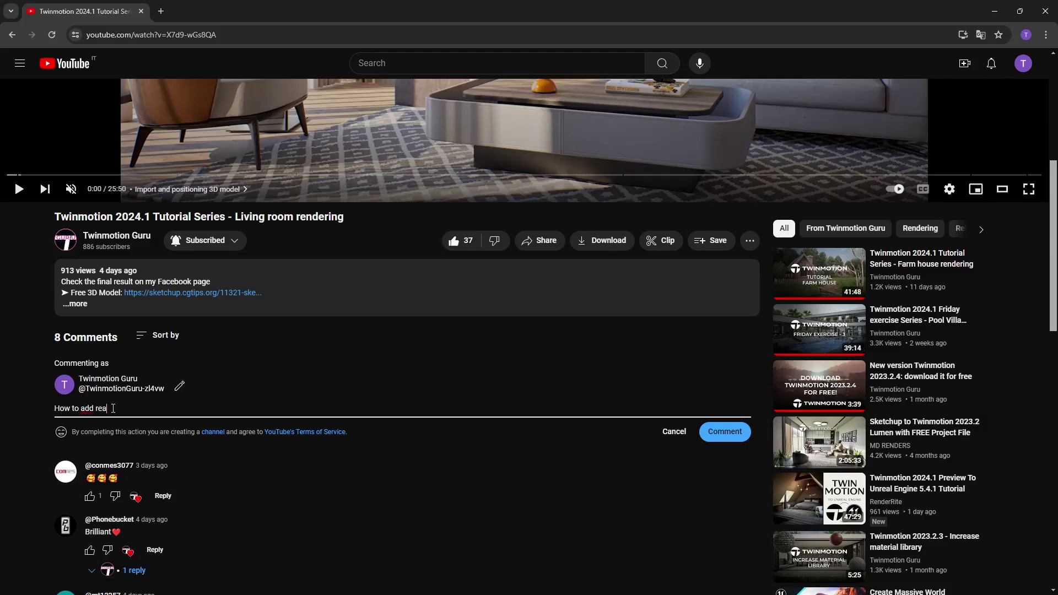